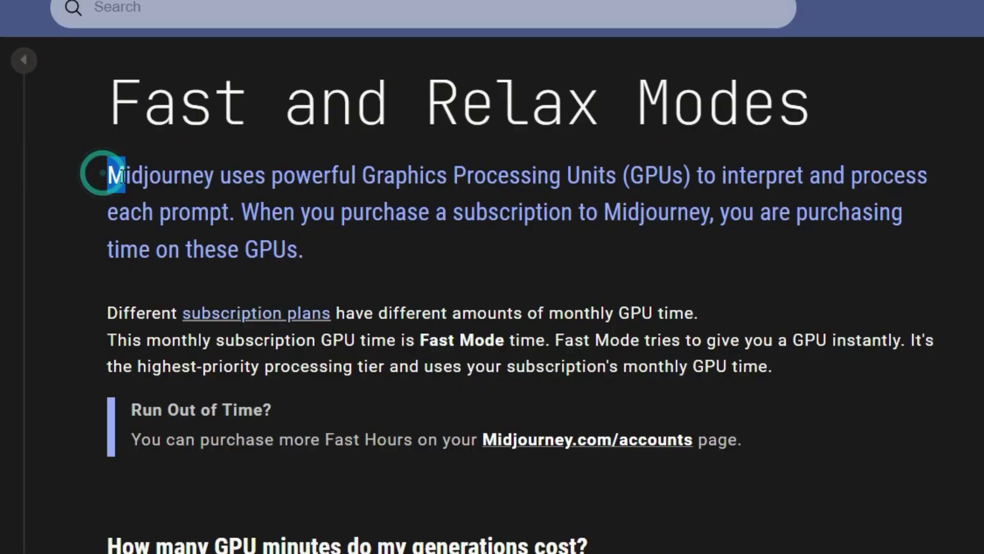
Step: Highlight the Midjourney GPU intro paragraph on the Fast and Relax Modes page
mouse_move(106, 171)
left_mouse_down()
mouse_move(421, 188)
mouse_move(865, 165)
mouse_move(317, 203)
mouse_move(862, 238)
left_mouse_up()
mouse_move(317, 255)
left_mouse_down()
mouse_move(280, 270)
mouse_move(336, 262)
left_mouse_up()
left_click(335, 262)
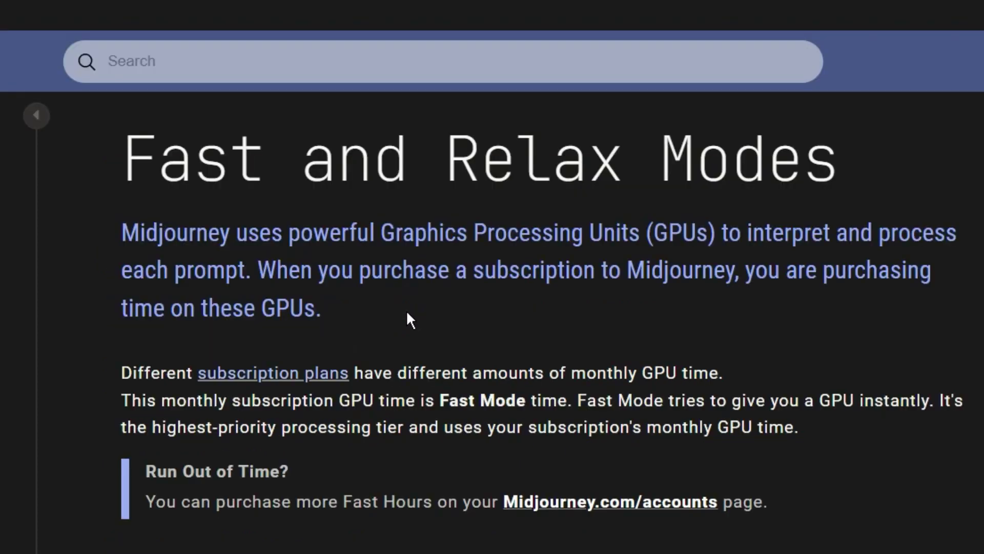
mouse_move(349, 309)
left_mouse_down()
mouse_move(229, 269)
mouse_move(97, 248)
left_mouse_up()
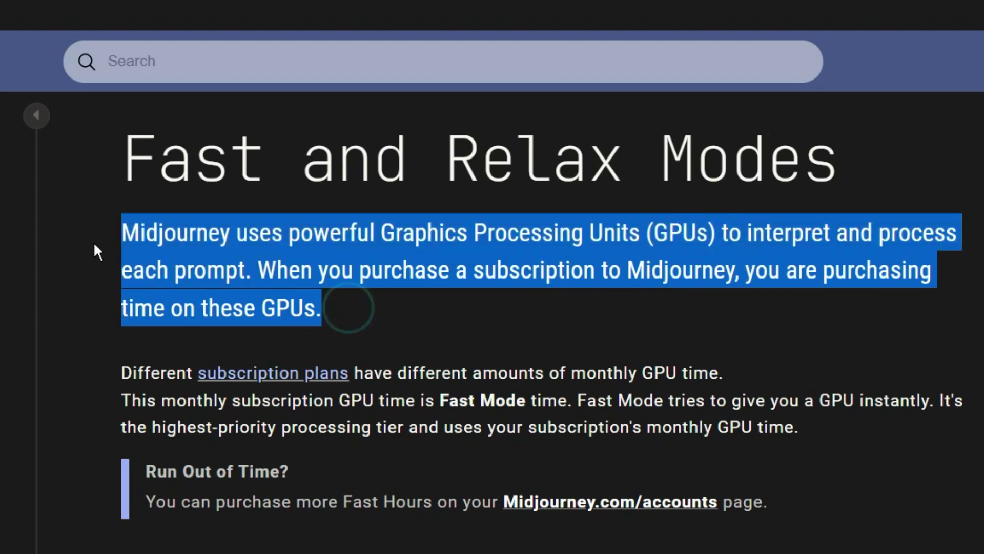
left_click(389, 300)
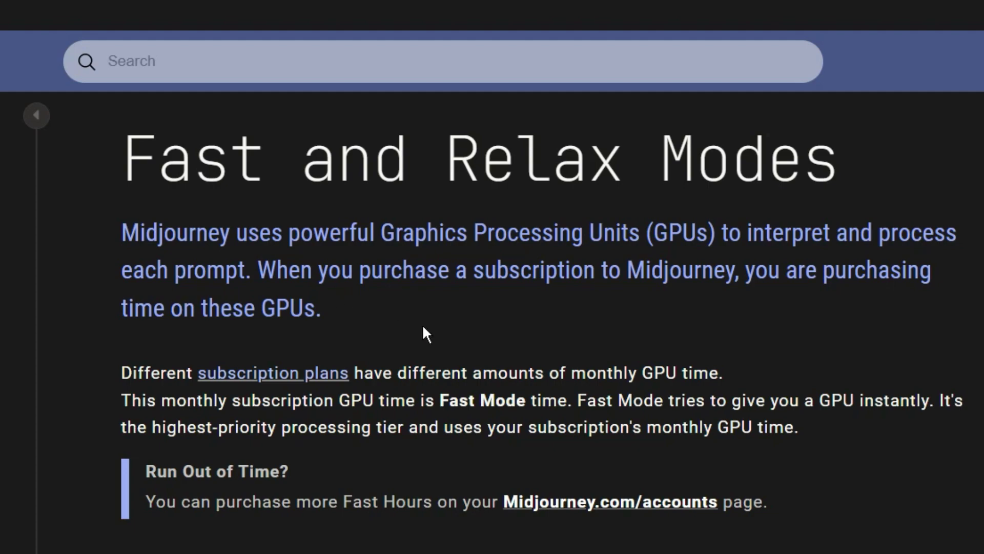
Step: Scroll down to the 'Fast vs. Relax Mode' section explaining Relax wait times
scroll(433, 260, "down", 5)
scroll(418, 257, "down", 2)
scroll(418, 256, "down", 1)
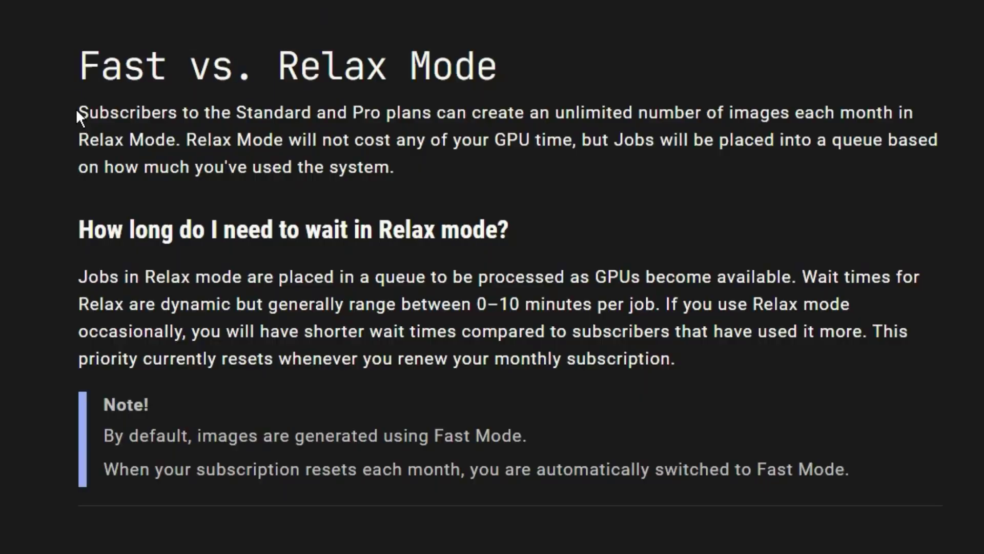
left_click_drag(77, 110, 510, 105)
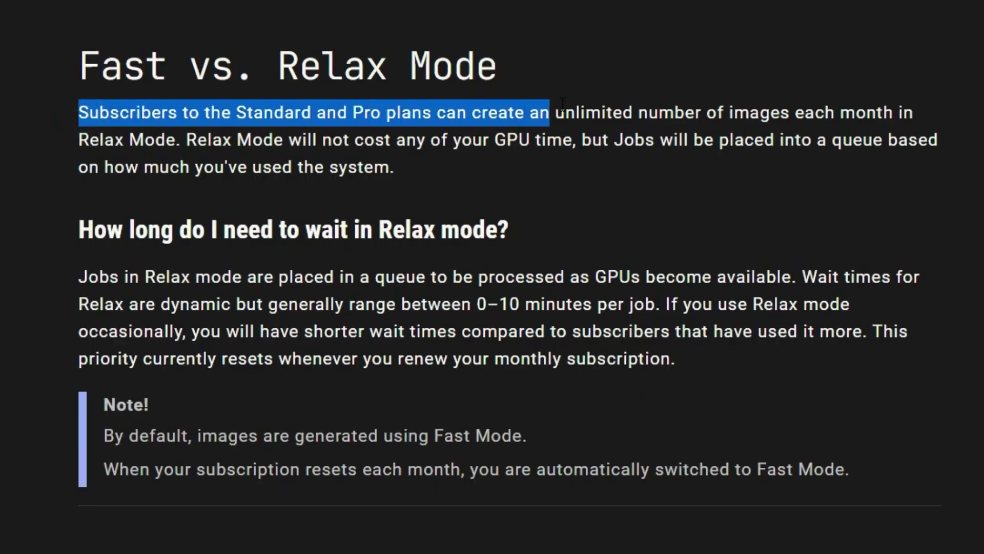
mouse_move(574, 103)
left_mouse_down()
mouse_move(909, 113)
mouse_move(369, 141)
mouse_move(267, 141)
mouse_move(245, 129)
mouse_move(982, 125)
mouse_move(566, 166)
left_mouse_up()
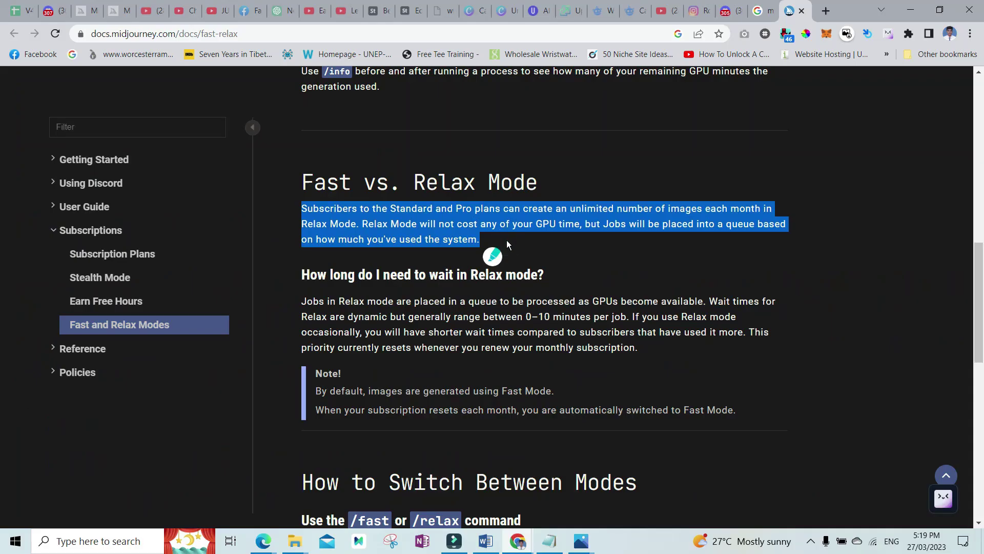
left_click(506, 240)
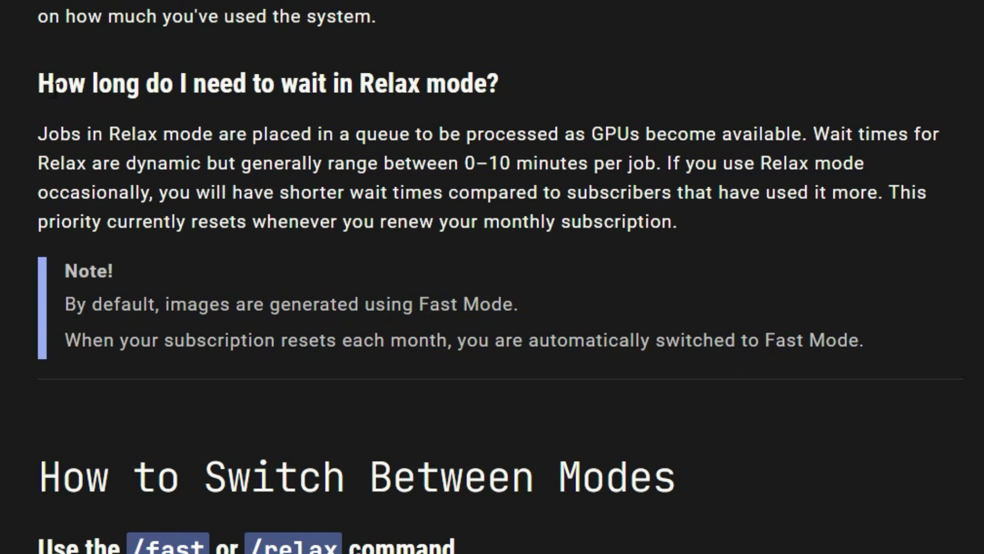
mouse_move(55, 88)
left_mouse_down()
mouse_move(196, 68)
mouse_move(293, 82)
mouse_move(468, 82)
left_mouse_up()
mouse_move(35, 123)
left_mouse_down()
mouse_move(819, 105)
mouse_move(933, 122)
mouse_move(554, 154)
mouse_move(523, 146)
mouse_move(699, 156)
left_mouse_up()
left_click(934, 136)
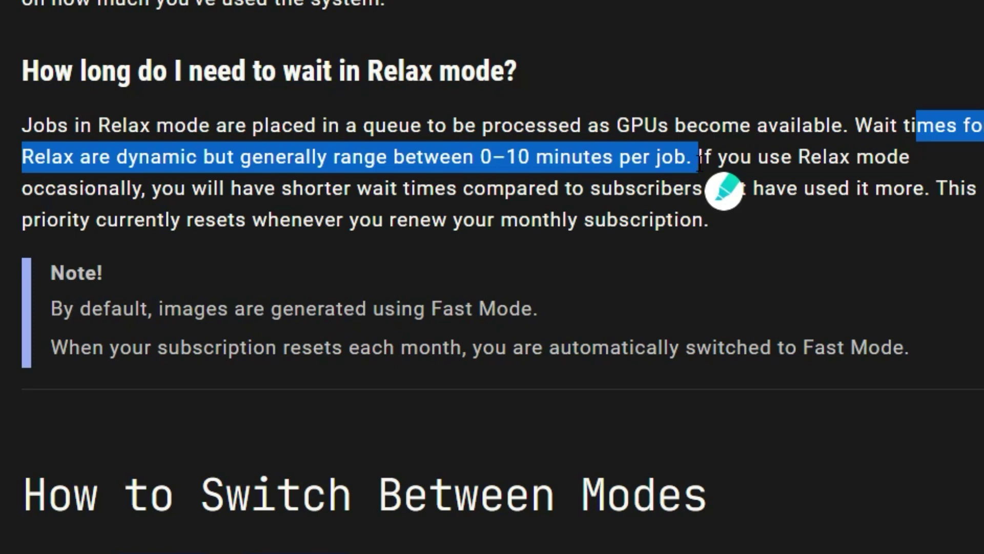
left_click(815, 123)
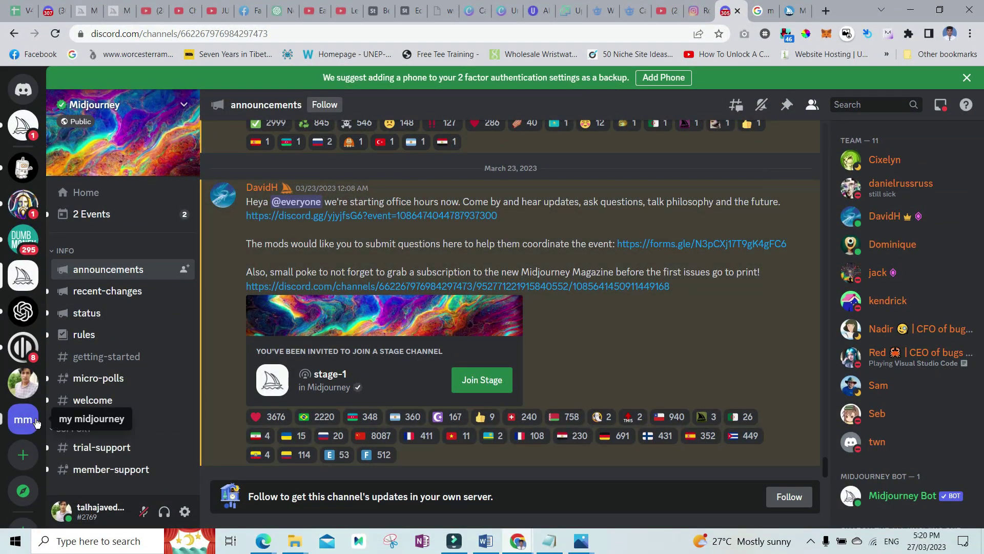
Step: Open the 'mm' server's #general channel from the server list
left_click(23, 420)
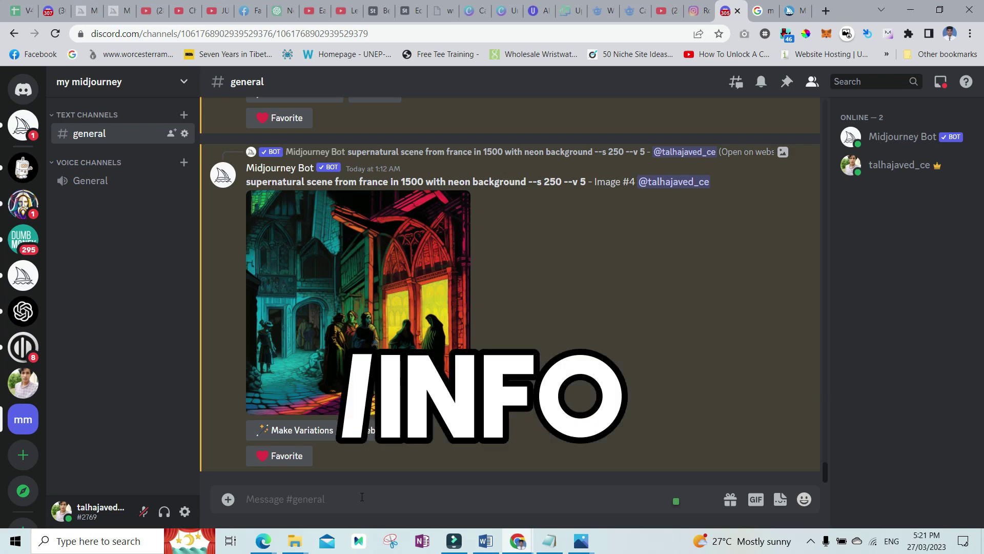
Step: Run /info, then highlight the Fast job mode, lifetime usage and 16 relaxed images
type("/info")
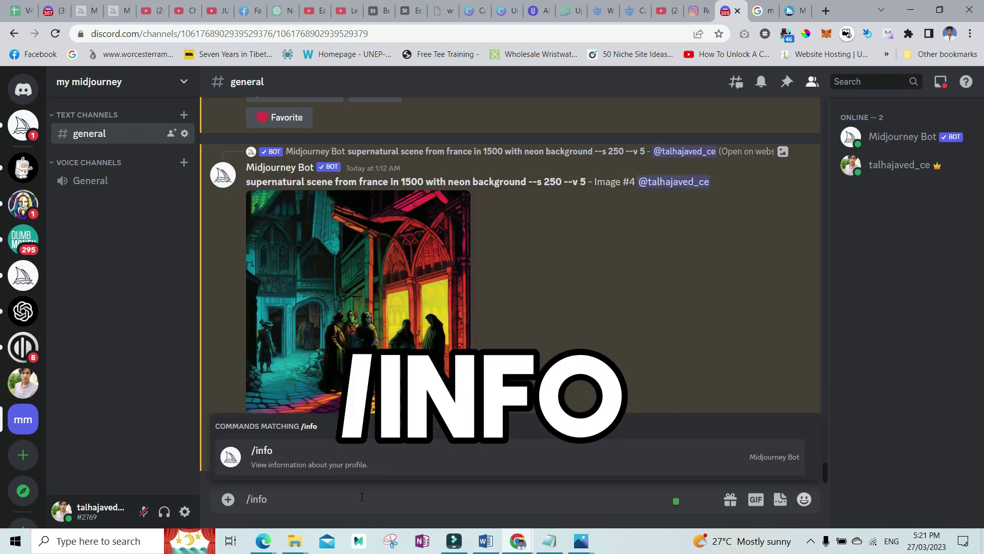
key("Return")
key("Return")
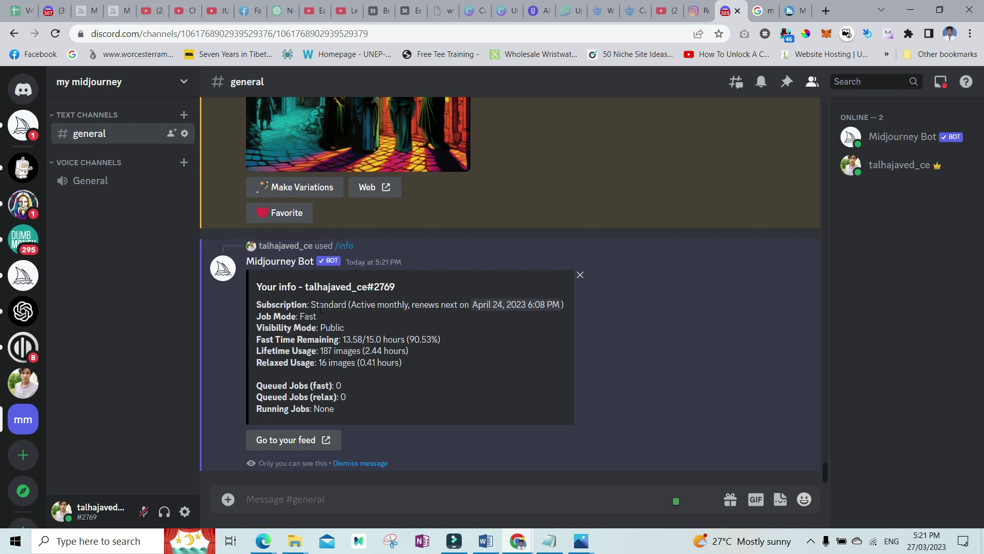
left_click_drag(318, 317, 256, 316)
left_click(409, 351)
left_click_drag(408, 351, 321, 351)
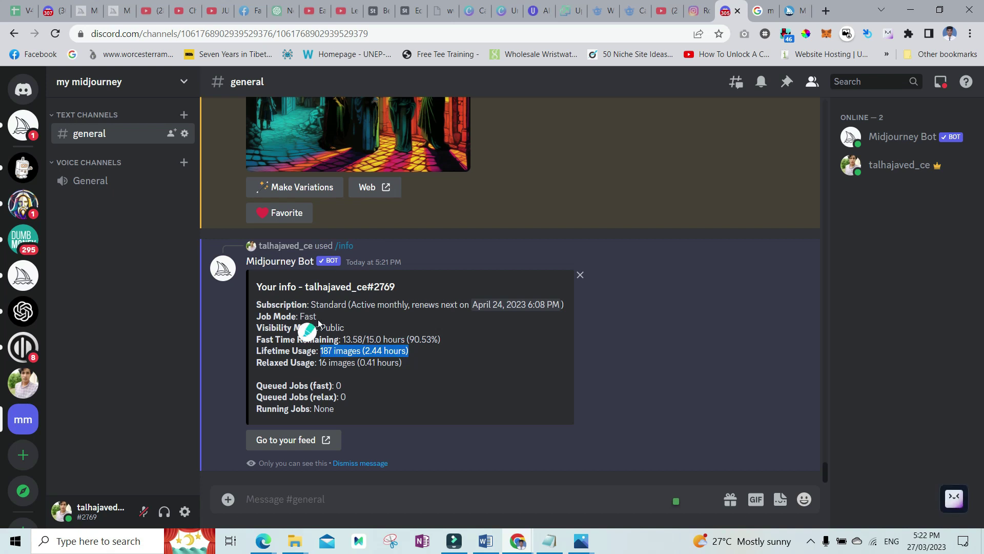
left_click(328, 364)
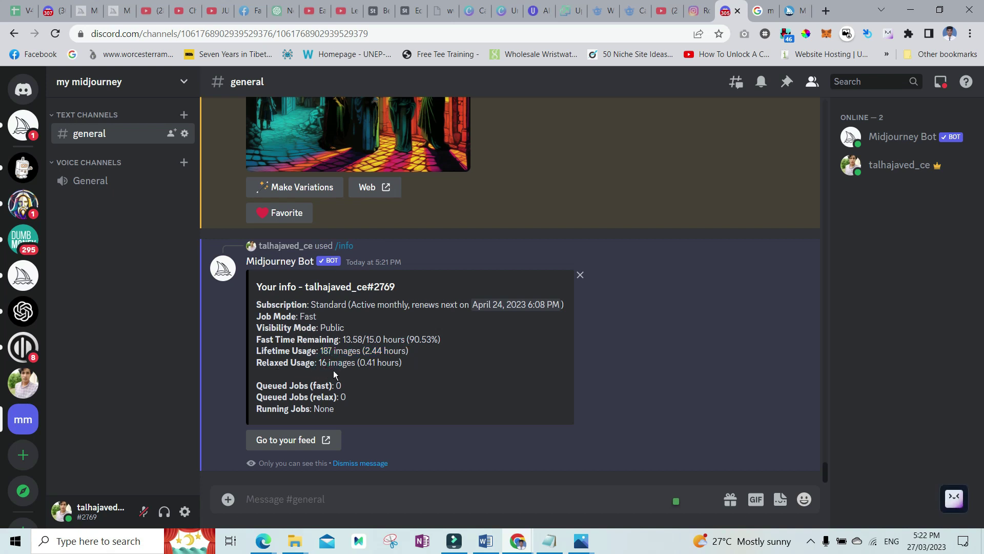
double_click(324, 364)
left_click_drag(328, 365, 359, 363)
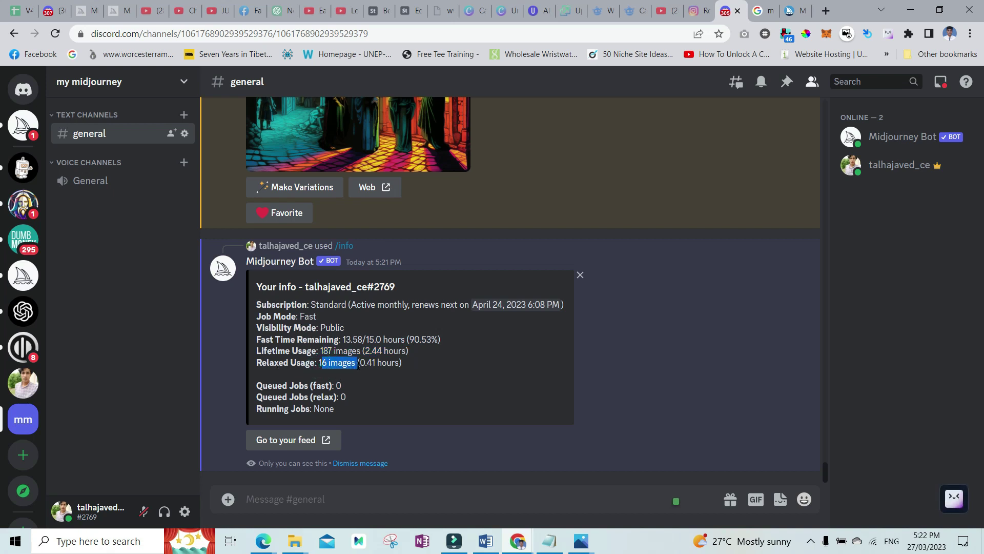
left_click(352, 494)
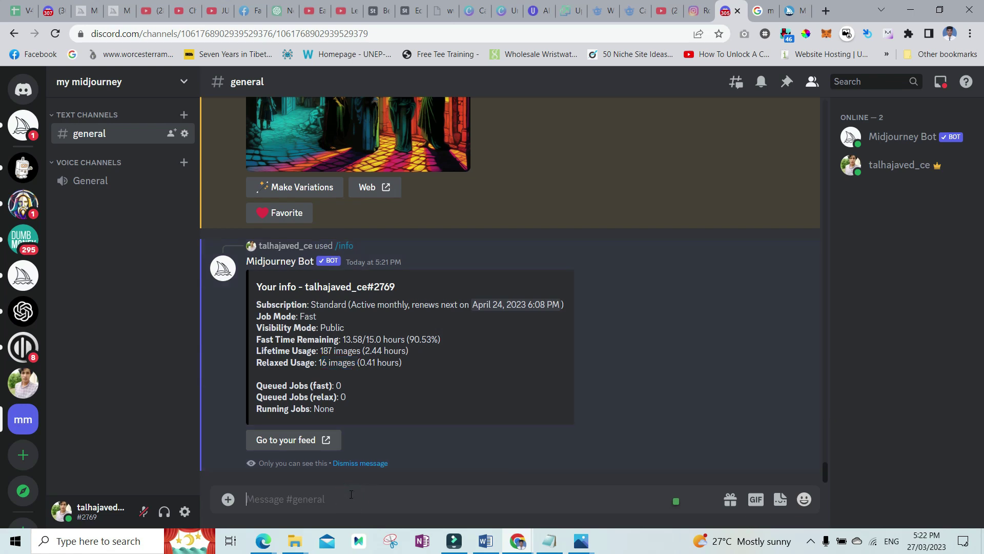
Step: Run /settings and choose 'Relax mode' in the Midjourney Bot's settings reply
type("/se")
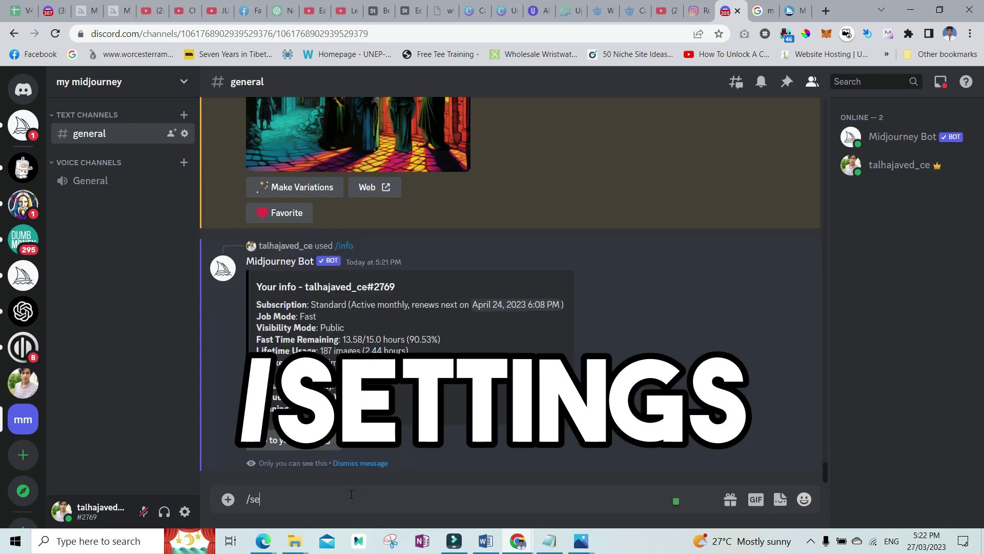
type("ttings")
key("Return")
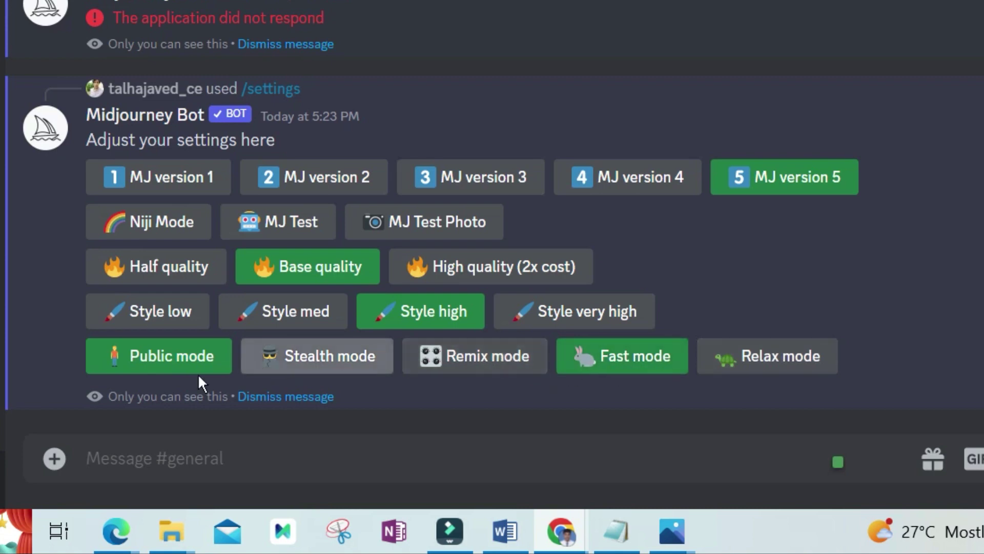
left_click(757, 366)
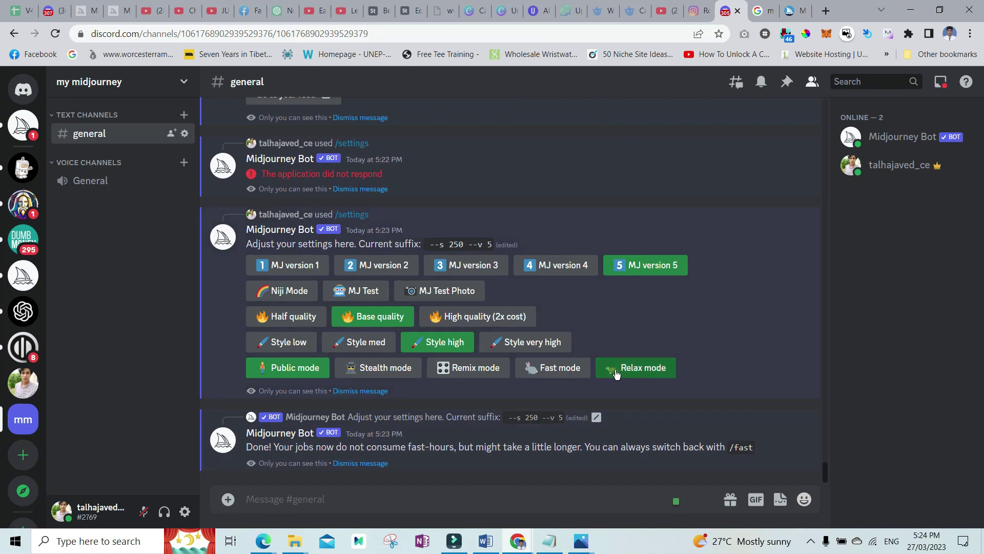
Step: Check the 13.58/15.0 fast hours remaining, then choose 'Fast mode' in the settings reply
scroll(610, 380, "up", 5)
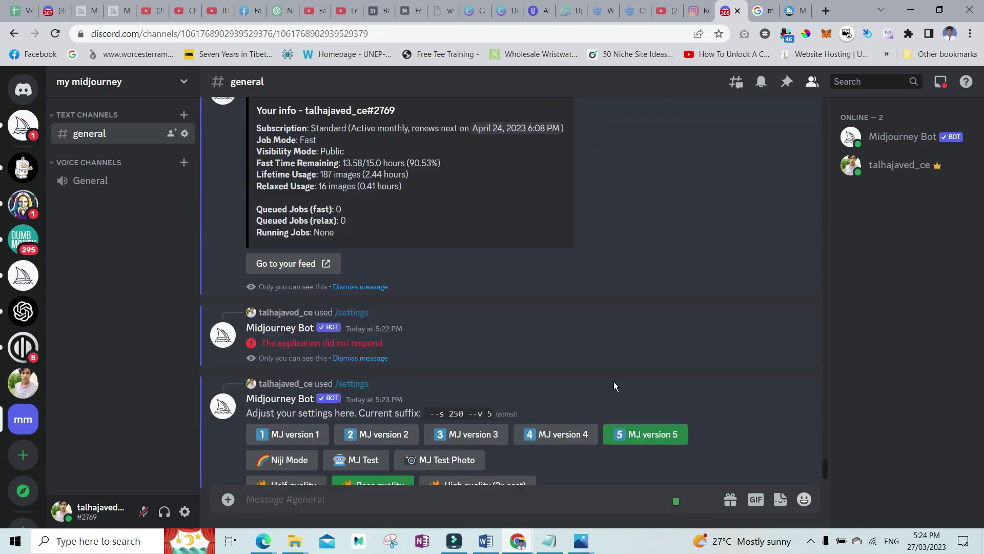
scroll(554, 399, "up", 5)
scroll(496, 412, "down", 4)
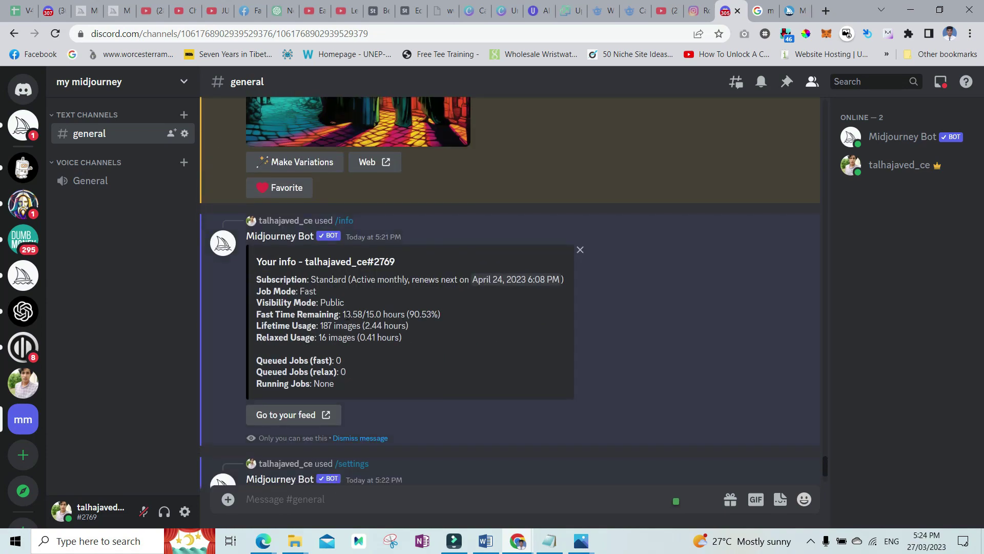
left_click_drag(343, 313, 441, 315)
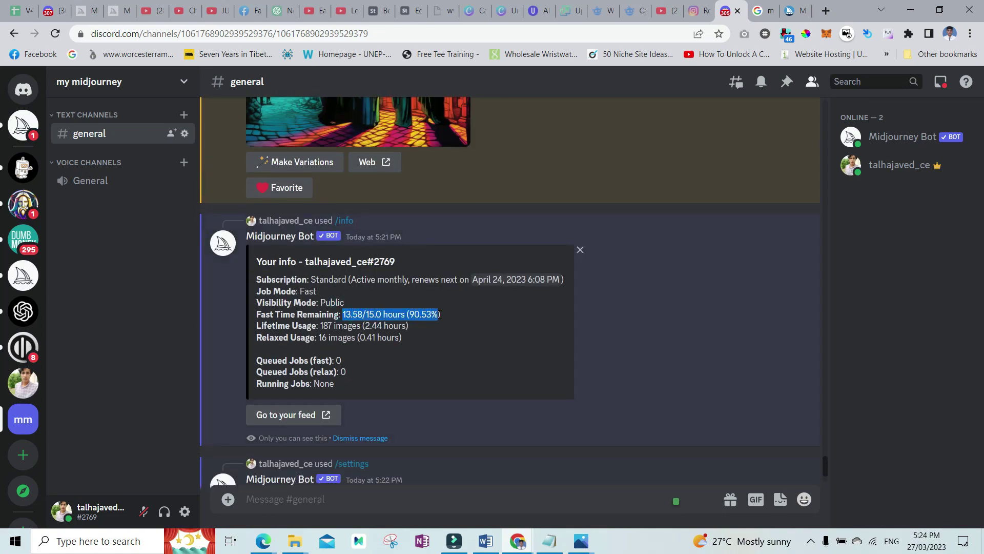
scroll(629, 418, "down", 5)
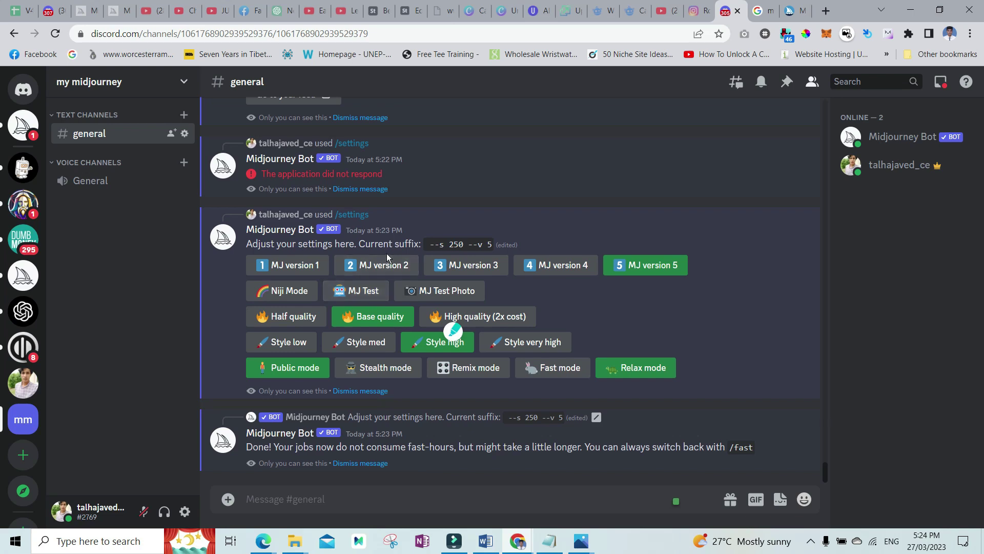
left_click(535, 367)
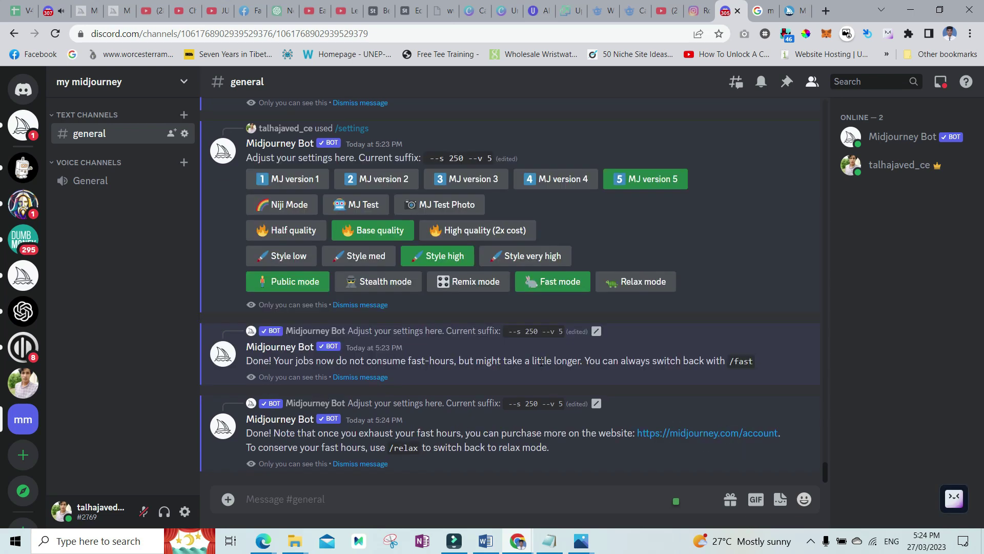